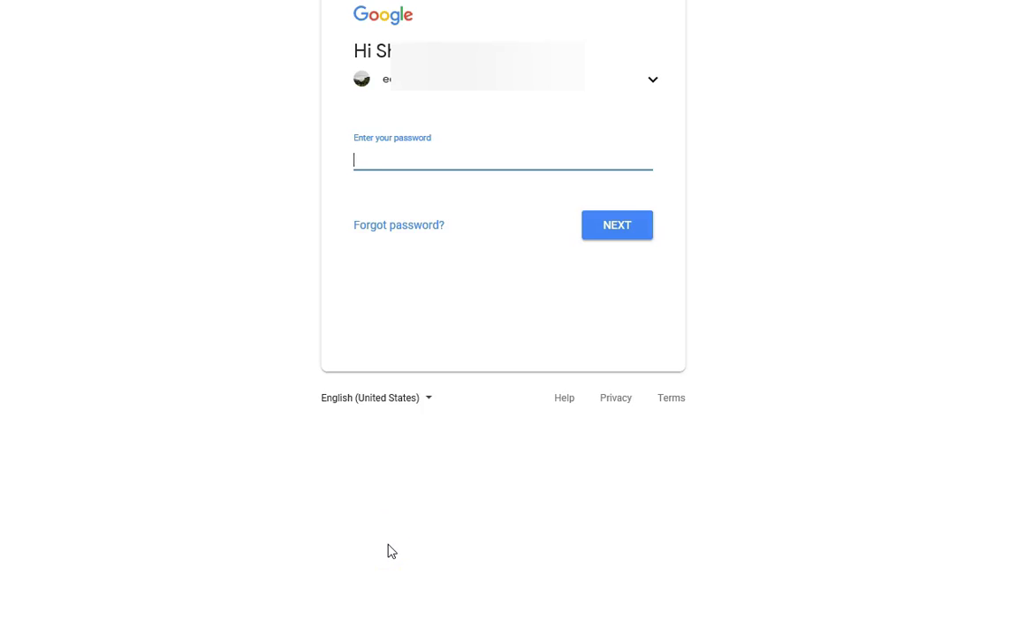
# From the sign-in password prompt, choose 'Forgot password?' to start account recovery.
pyautogui.click(375, 548)
pyautogui.click(397, 168)
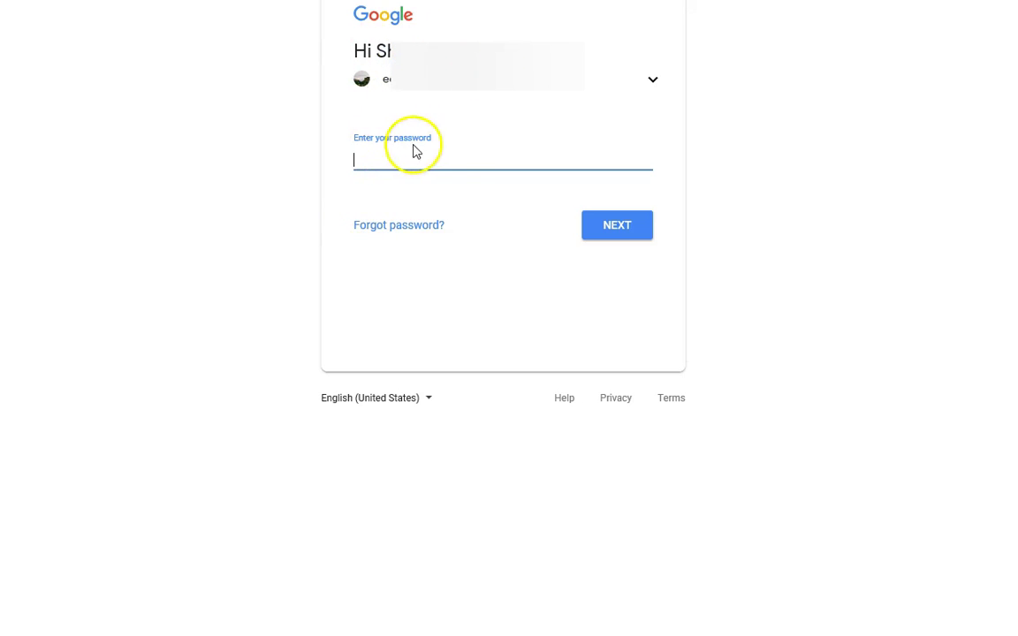
pyautogui.click(399, 228)
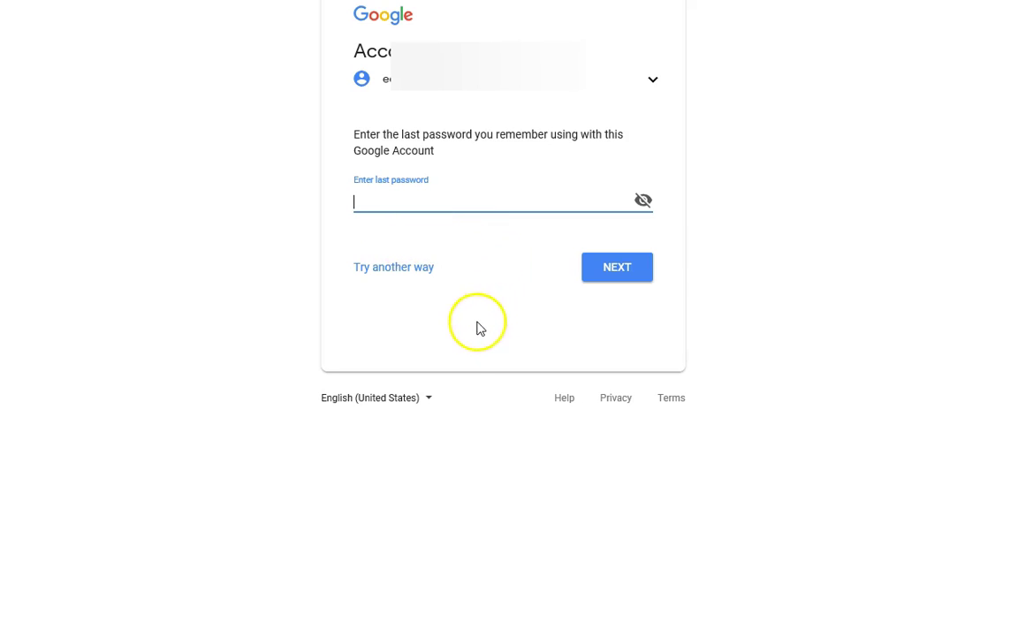
# Skip the last-remembered-password question with 'Try another way'.
pyautogui.click(392, 274)
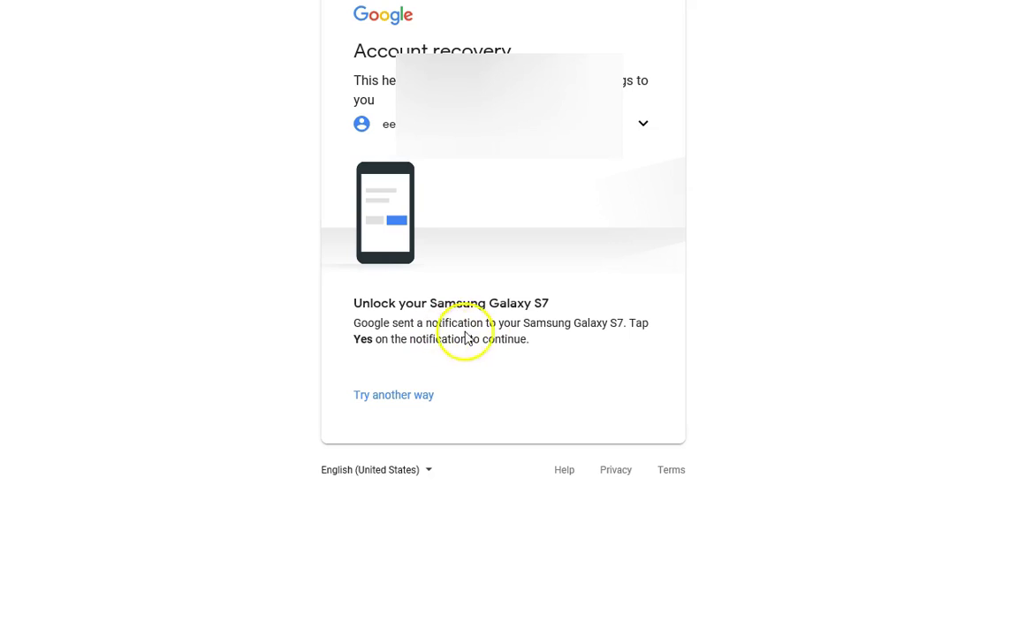
# Skip the Galaxy S7 notification and phone-code options, declaring the phone unavailable.
pyautogui.click(391, 399)
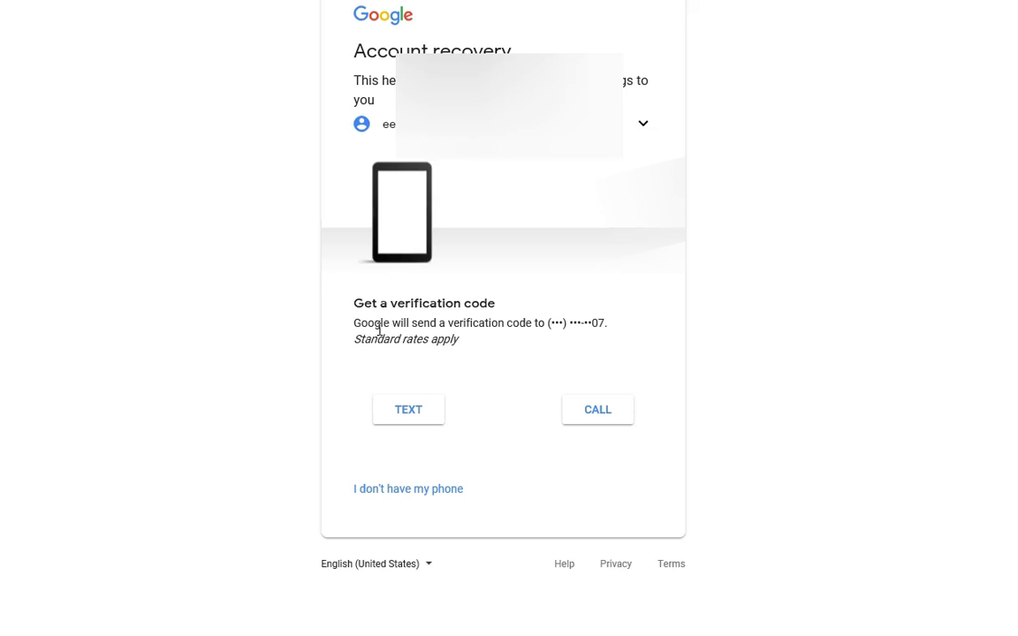
pyautogui.click(409, 412)
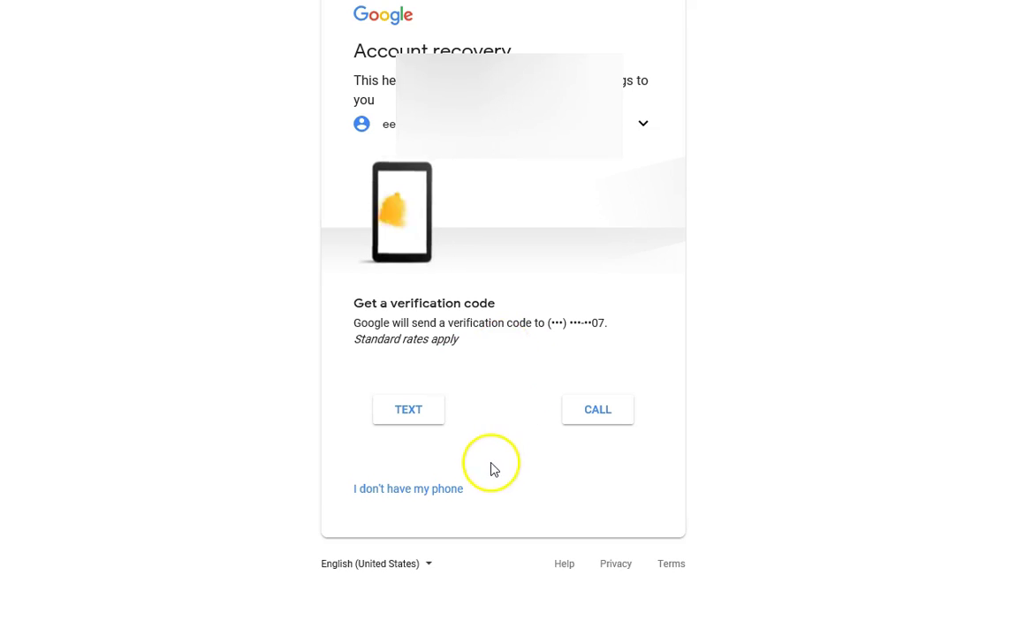
pyautogui.click(403, 498)
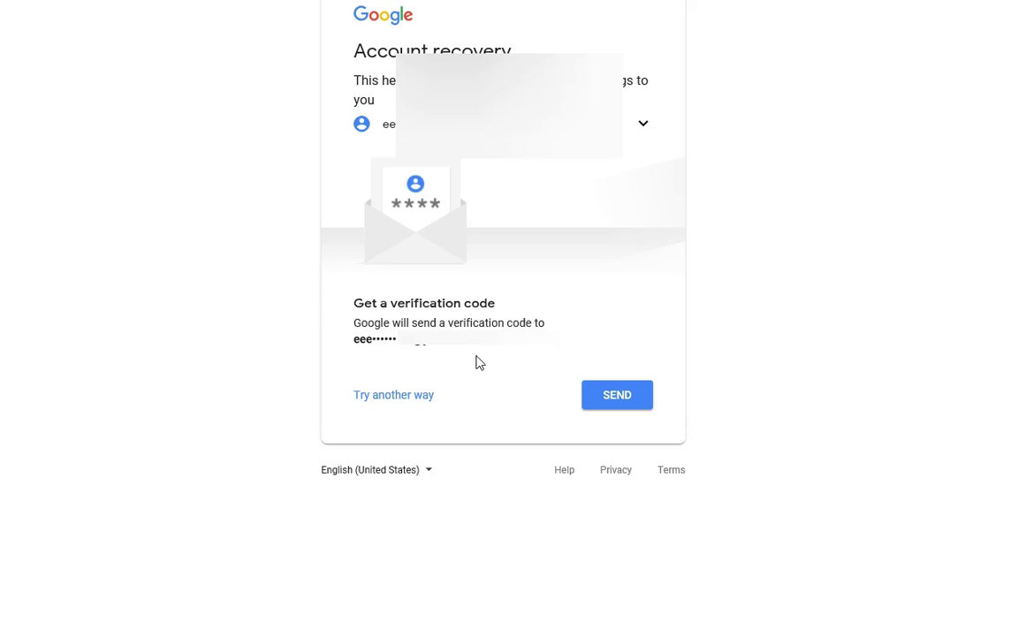
pyautogui.click(416, 360)
# Skip both the emailed-code option and the account-creation-date question.
pyautogui.click(389, 398)
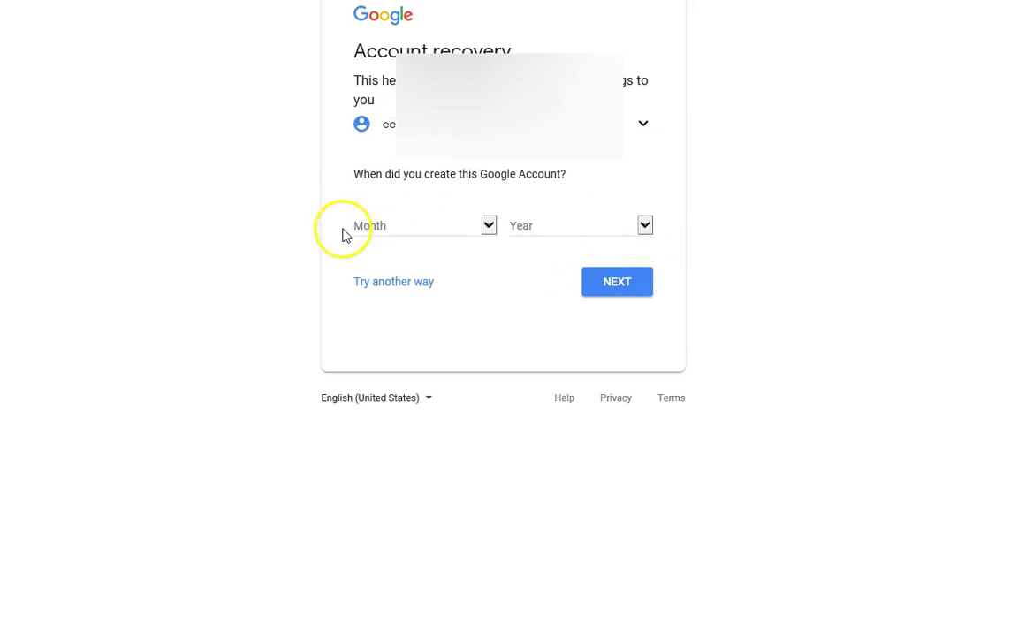
pyautogui.click(389, 282)
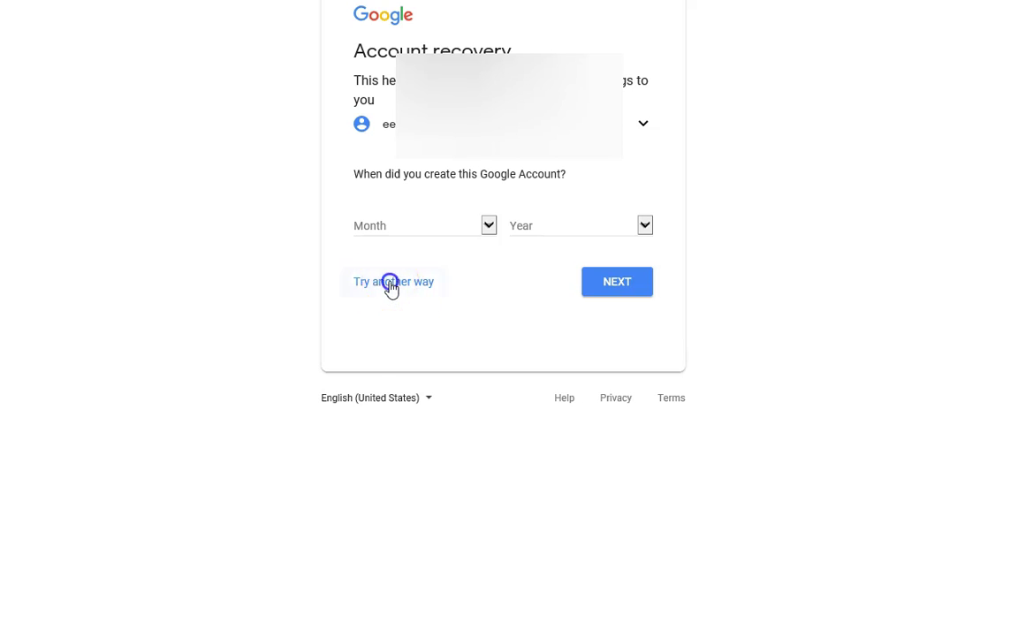
pyautogui.click(389, 208)
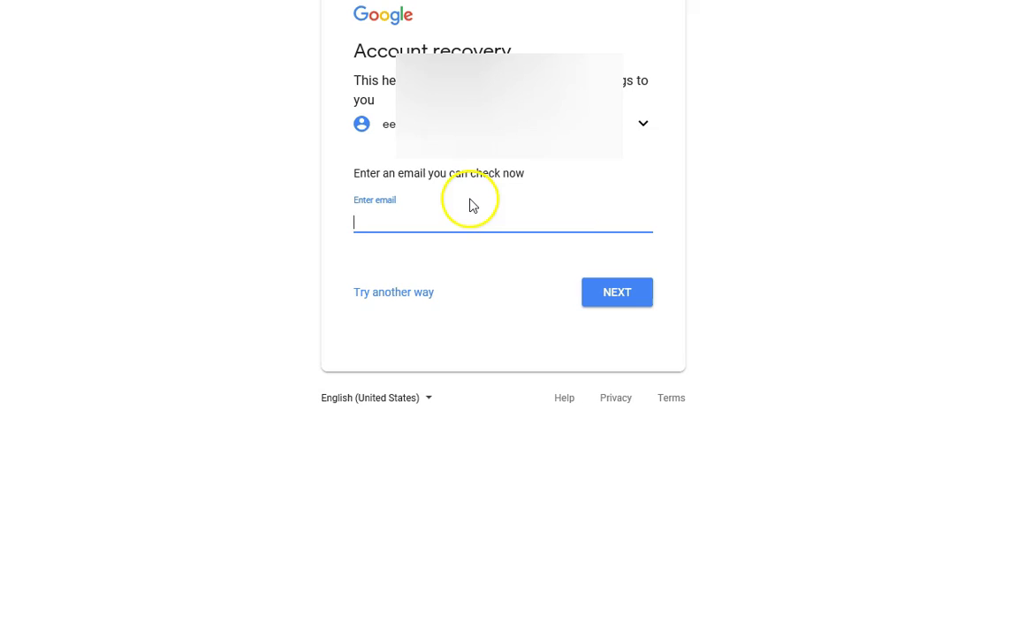
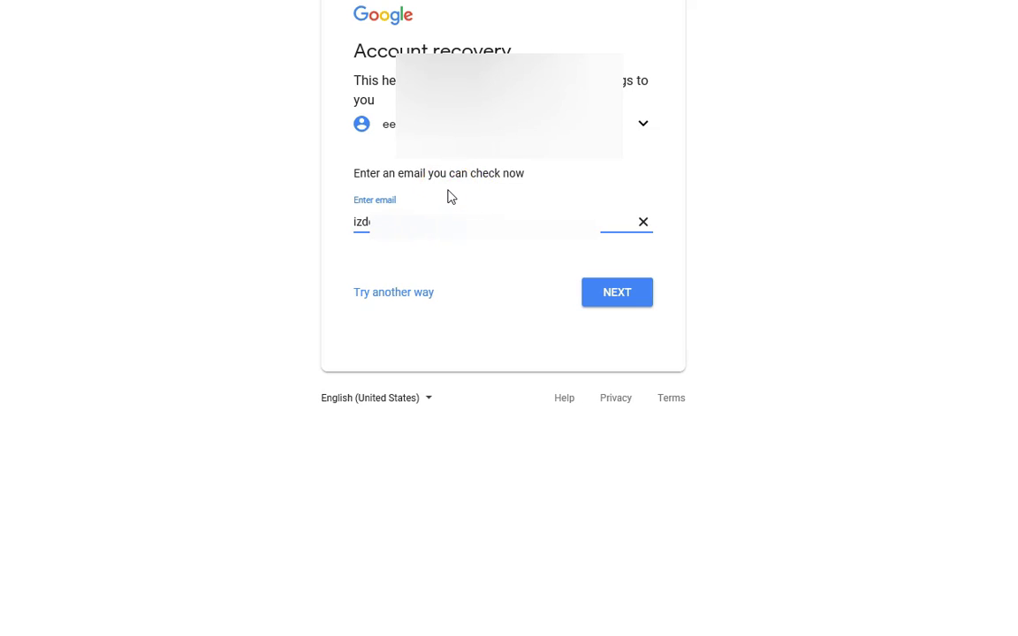
pyautogui.click(499, 248)
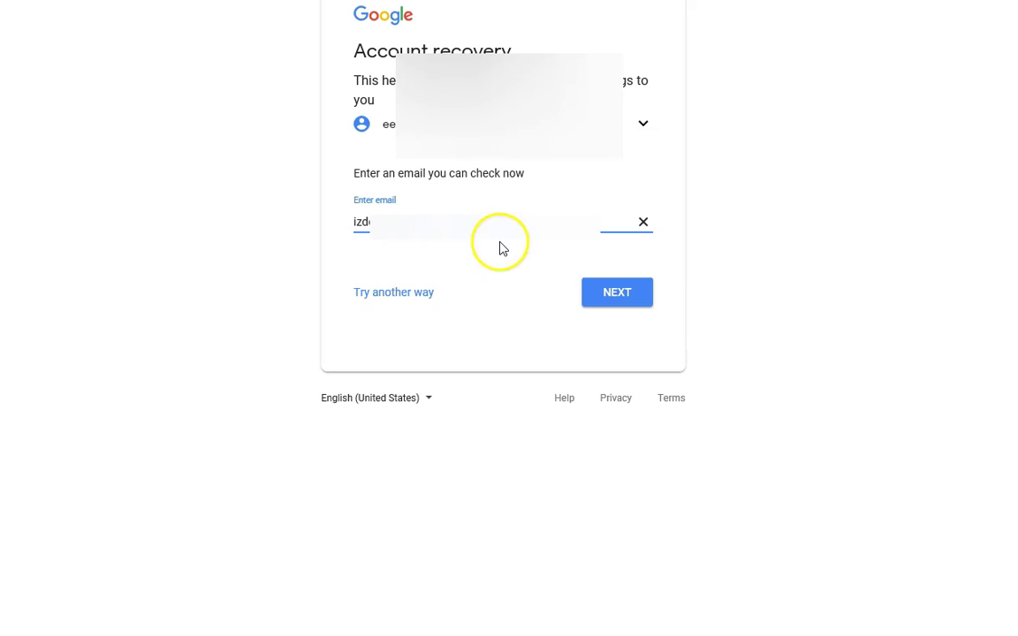
pyautogui.click(622, 295)
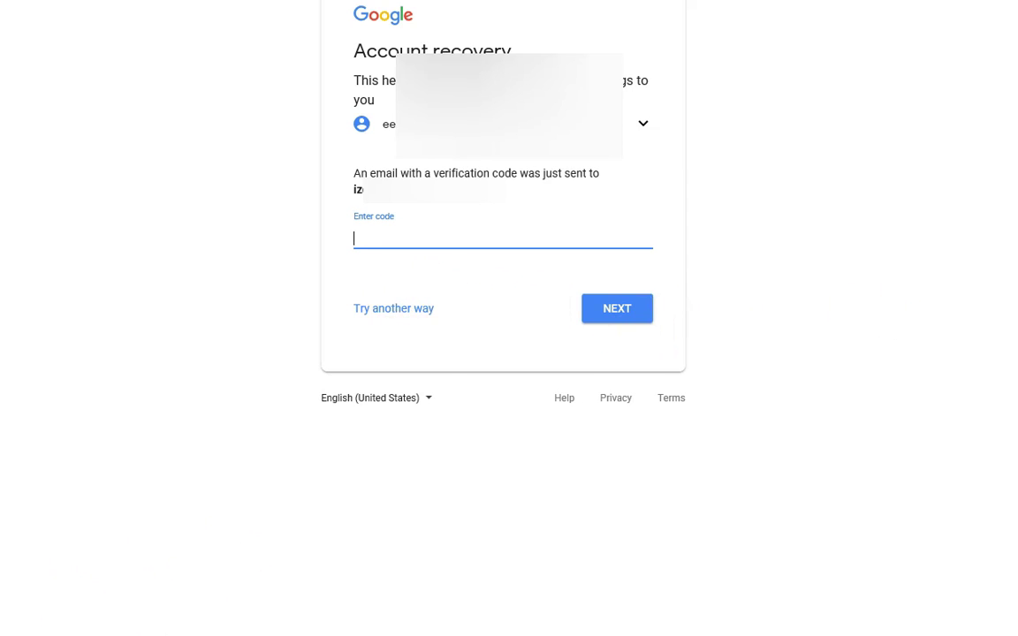
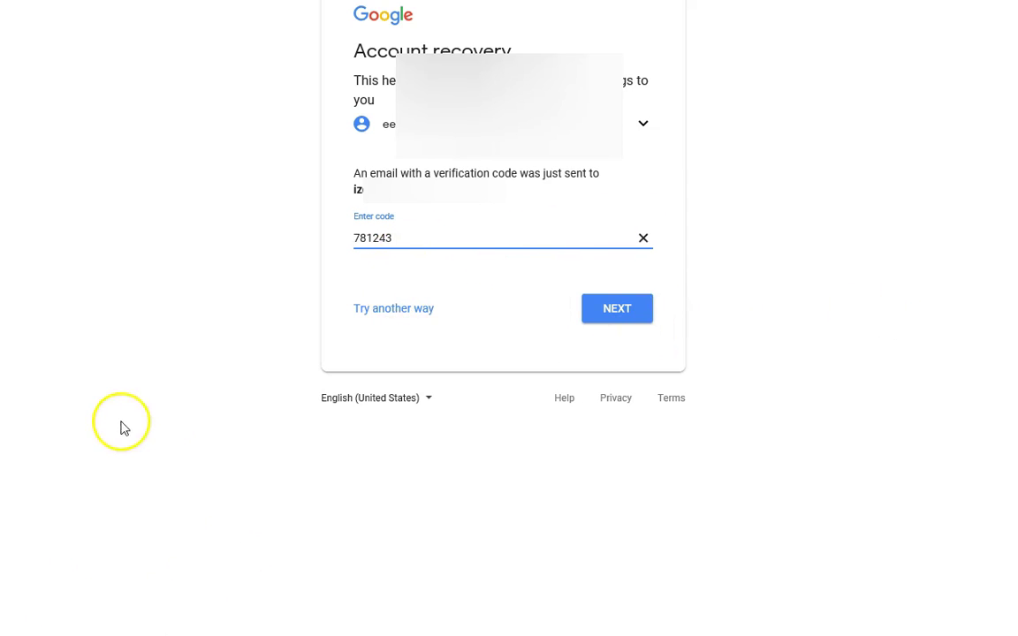
pyautogui.click(607, 311)
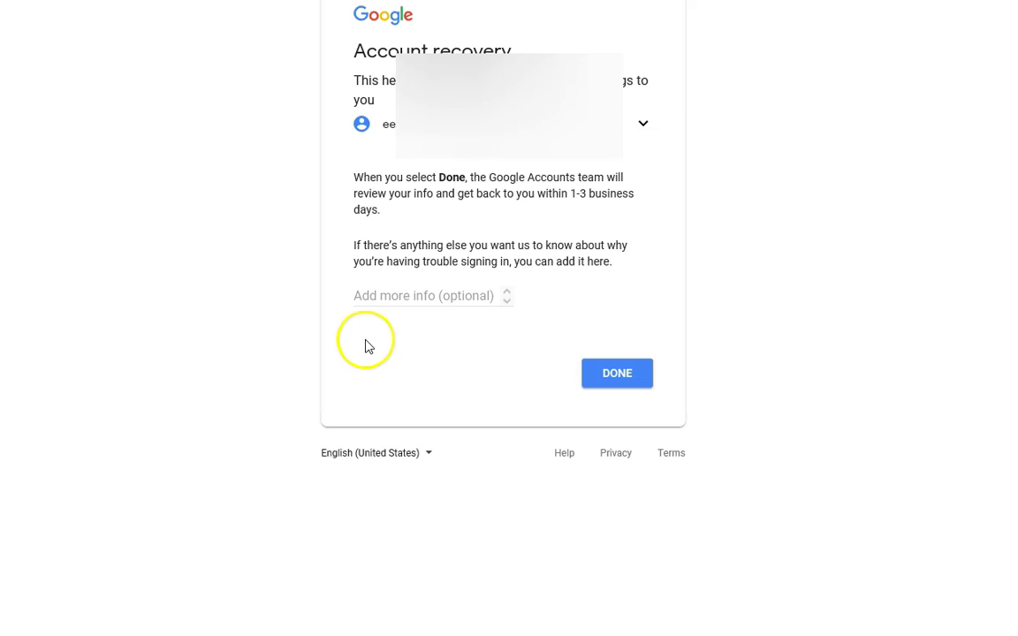
# Click on the final review page, leaving the 'Add more info' box empty.
pyautogui.click(435, 337)
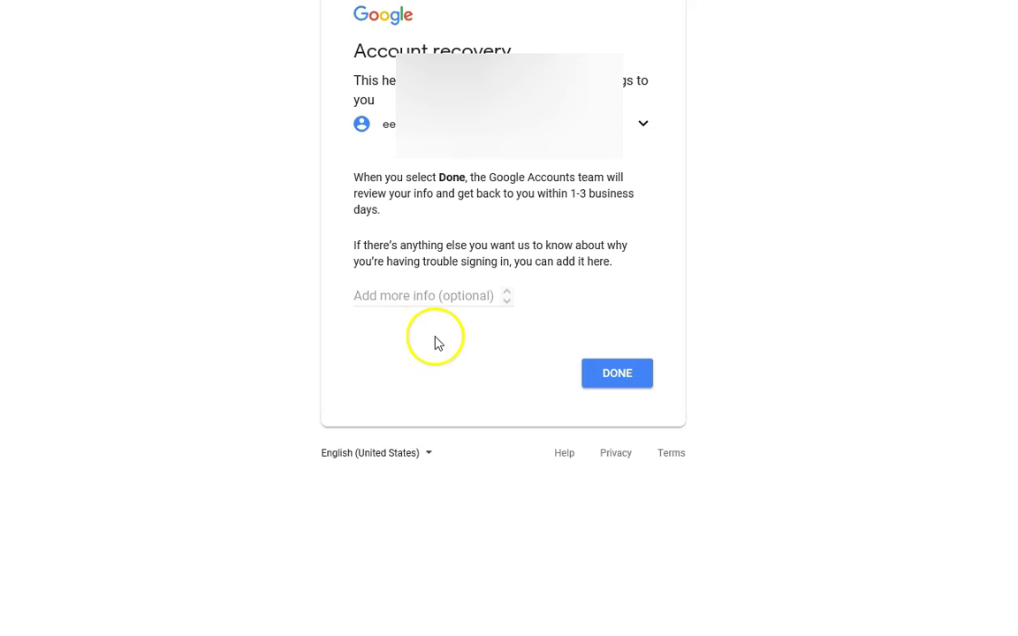